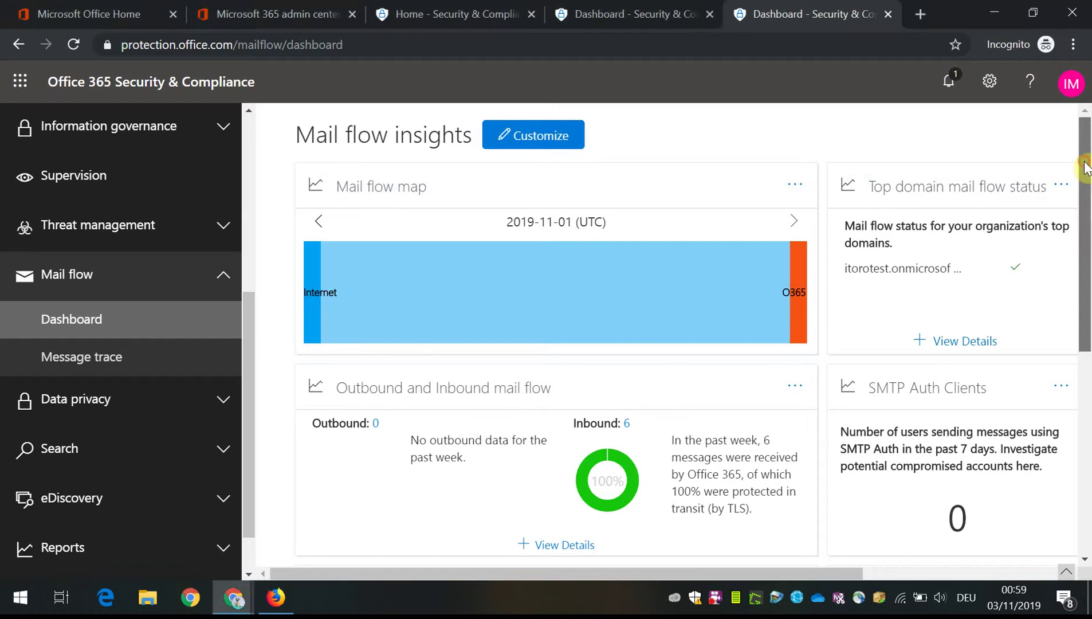
Review the Mail flow dashboard cards (6 inbound, 0 outbound, no alerts), then open Message trace
drag(1086, 168, 1087, 286)
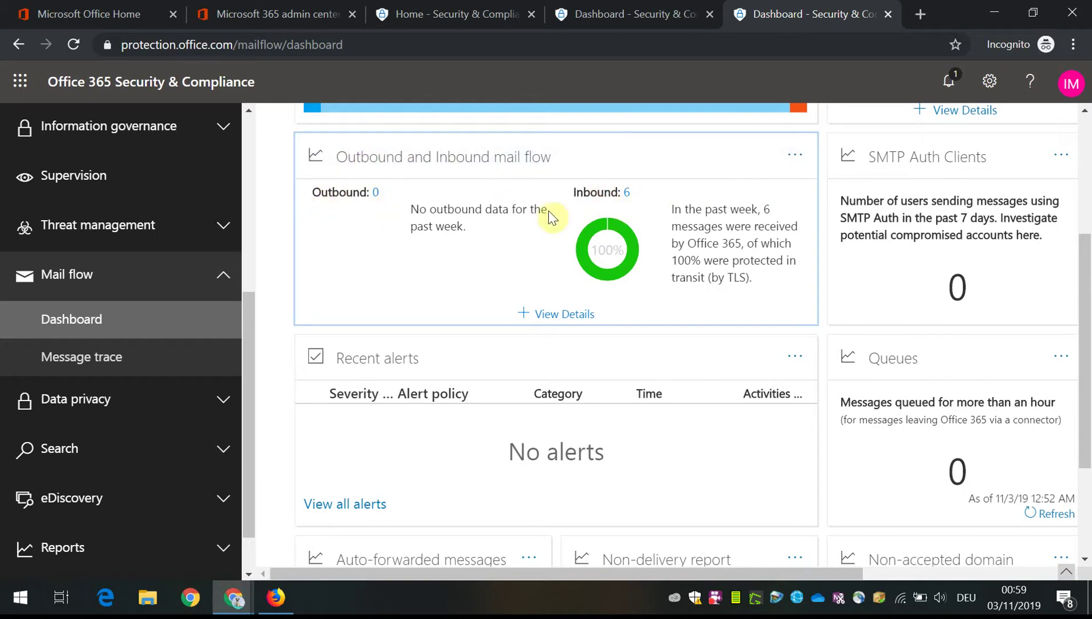
drag(1085, 304, 1089, 391)
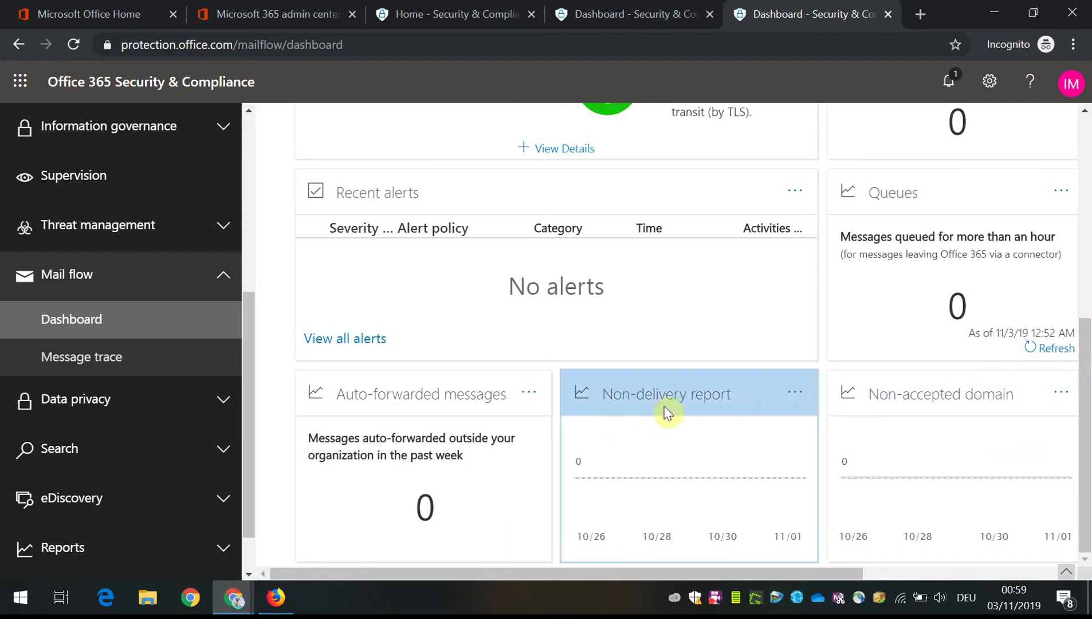
drag(1089, 433, 1089, 237)
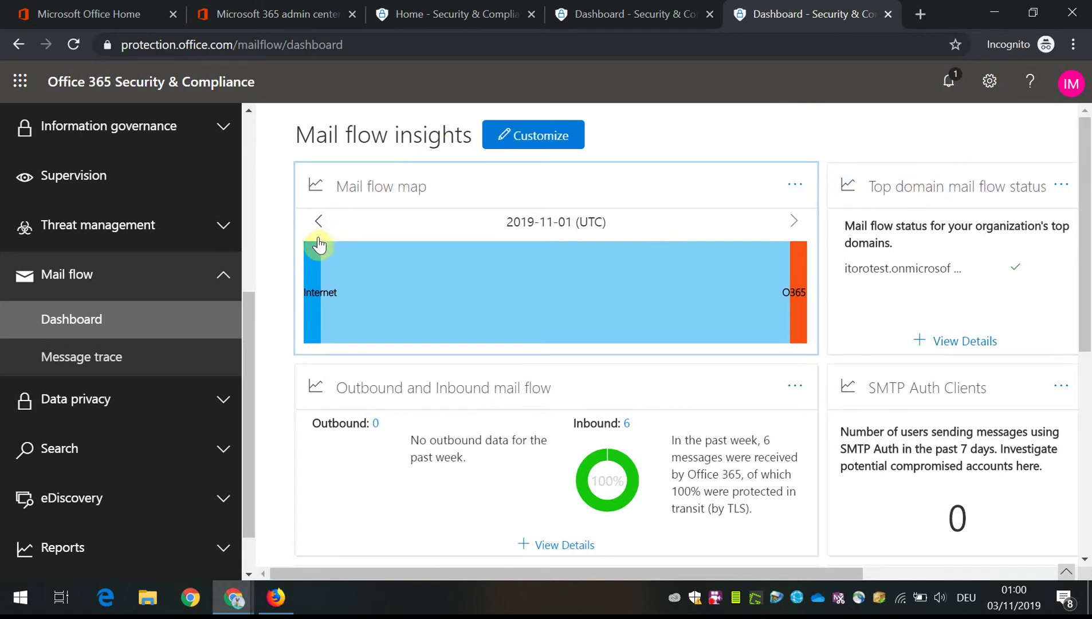
click(95, 373)
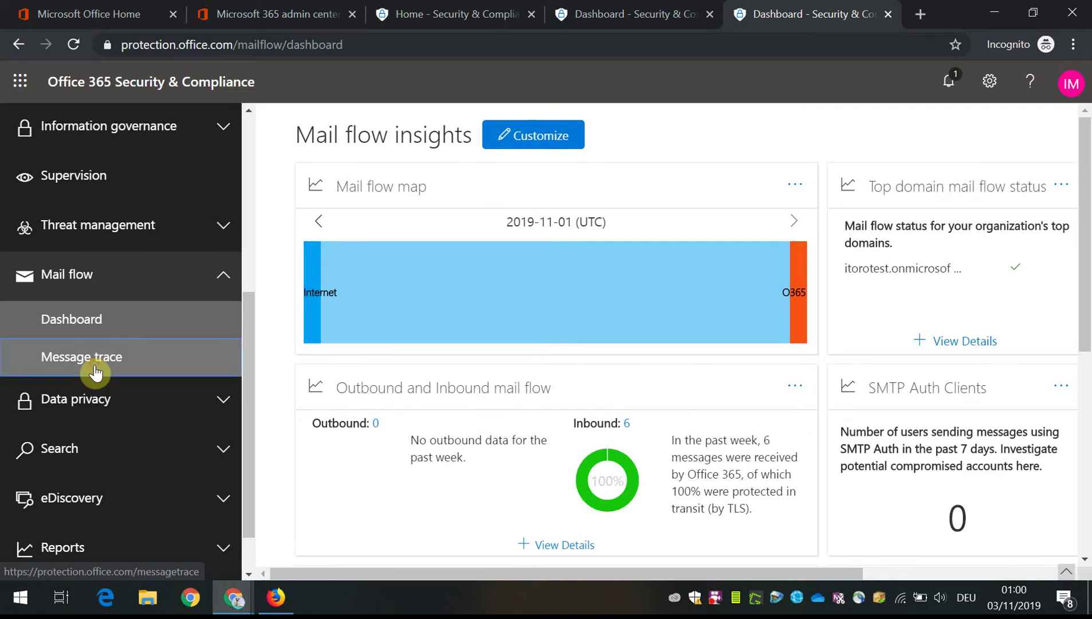
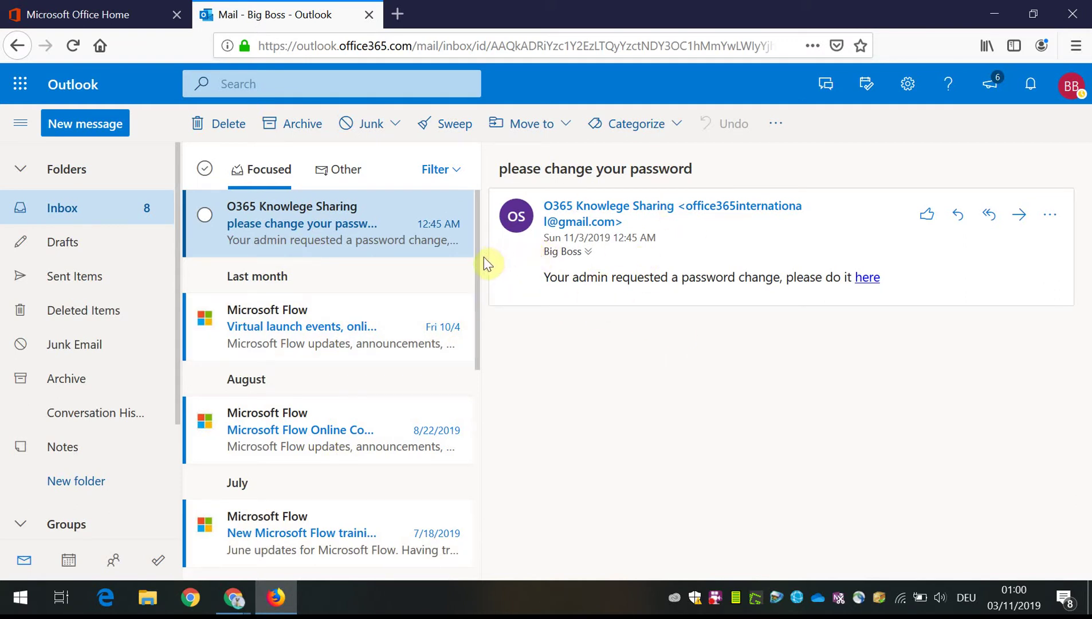
Minimize the Outlook mailbox window to bring the Message trace page forward
click(994, 13)
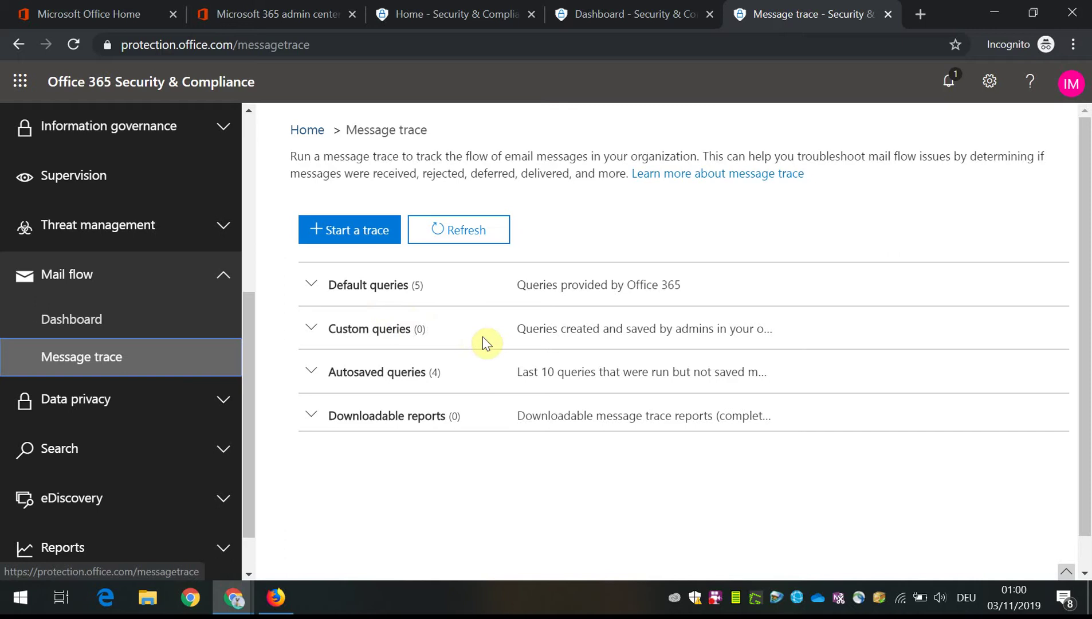
Start a new message trace to the CEO's mailbox covering about the last day
click(355, 239)
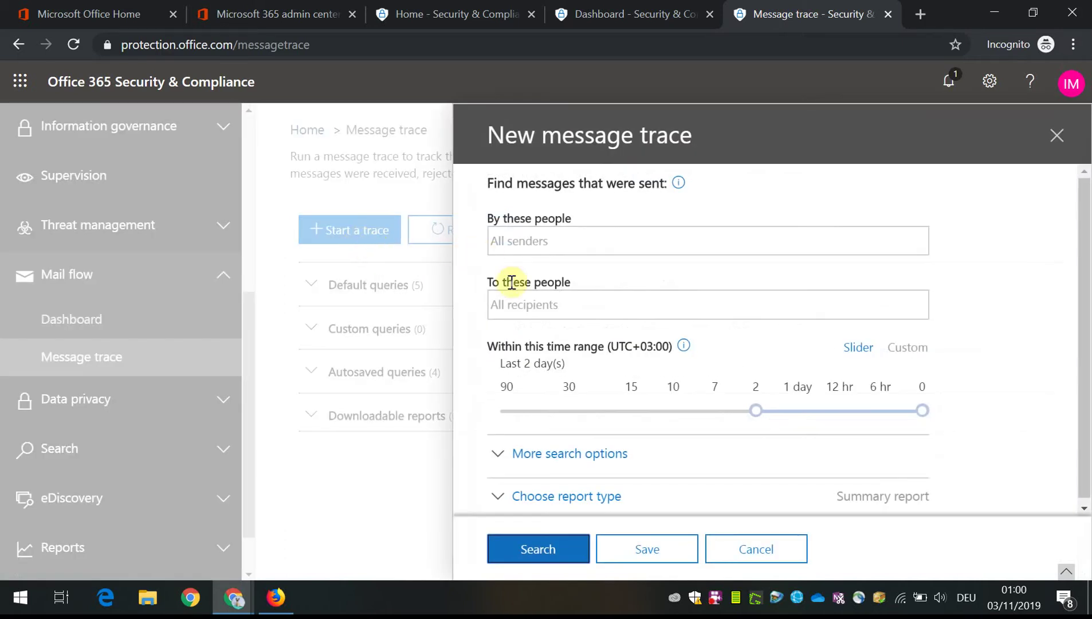
click(534, 309)
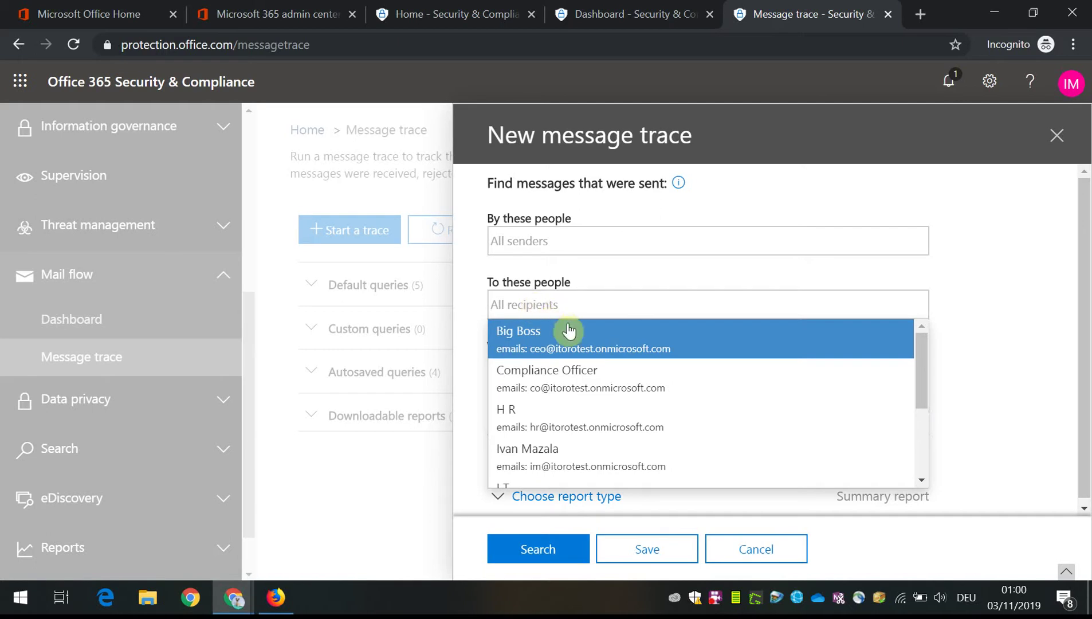
click(584, 346)
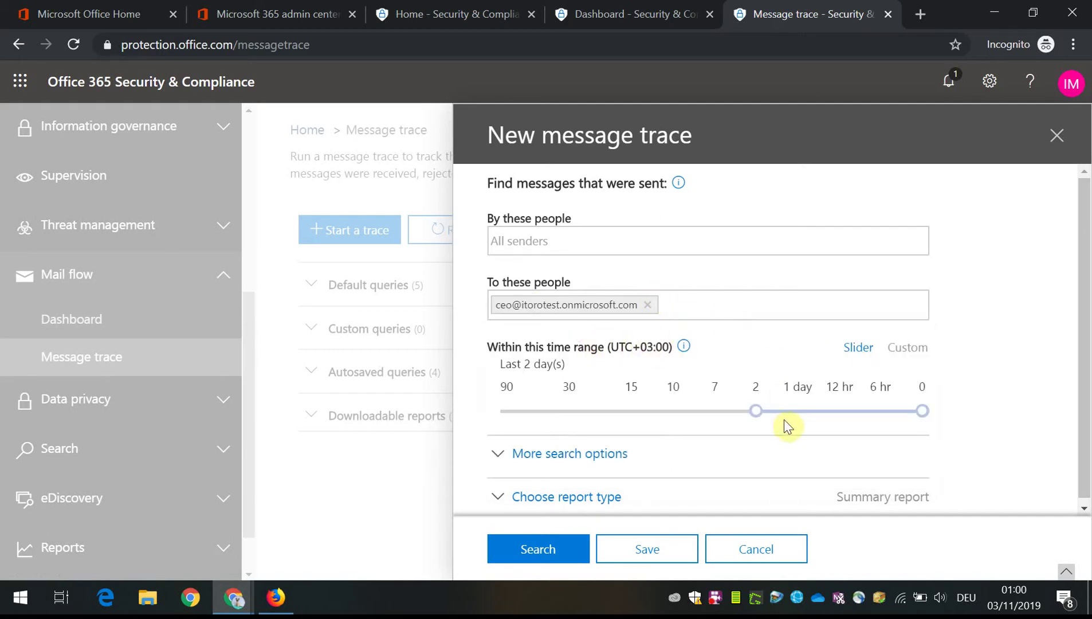
drag(757, 411, 794, 413)
Keep Summary report as the report type and run the trace search
click(498, 454)
scroll(504, 444, down, 3)
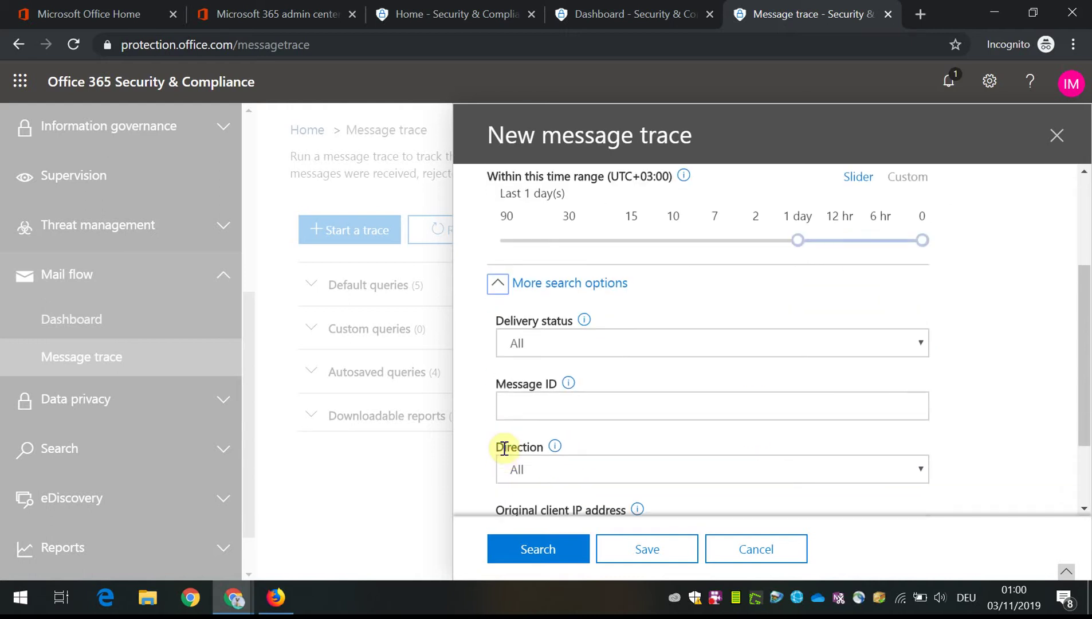
scroll(504, 449, down, 1)
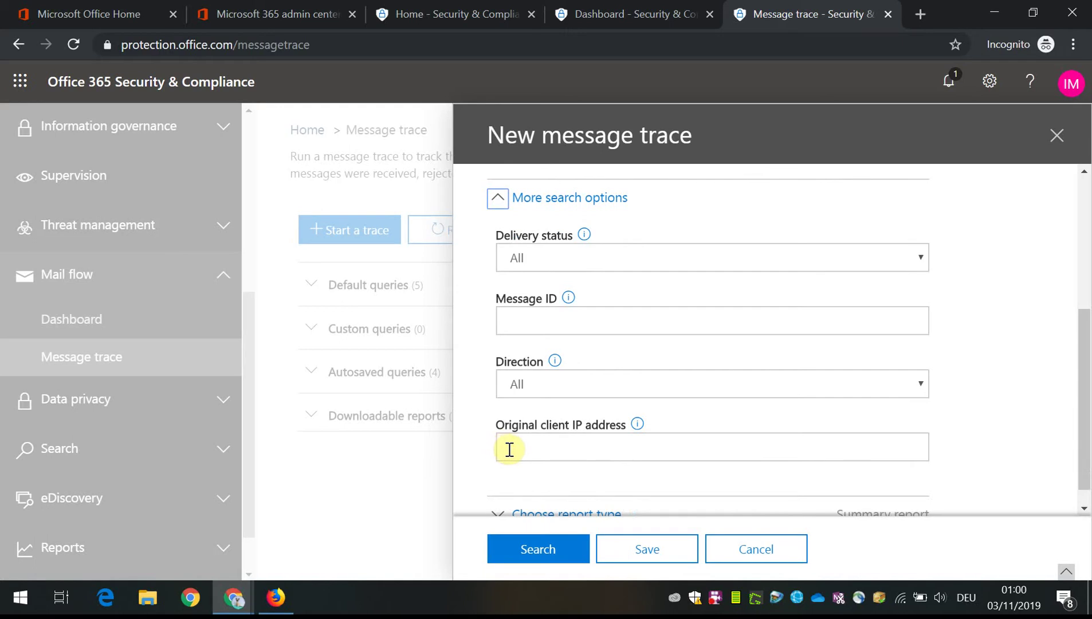
scroll(519, 452, down, 1)
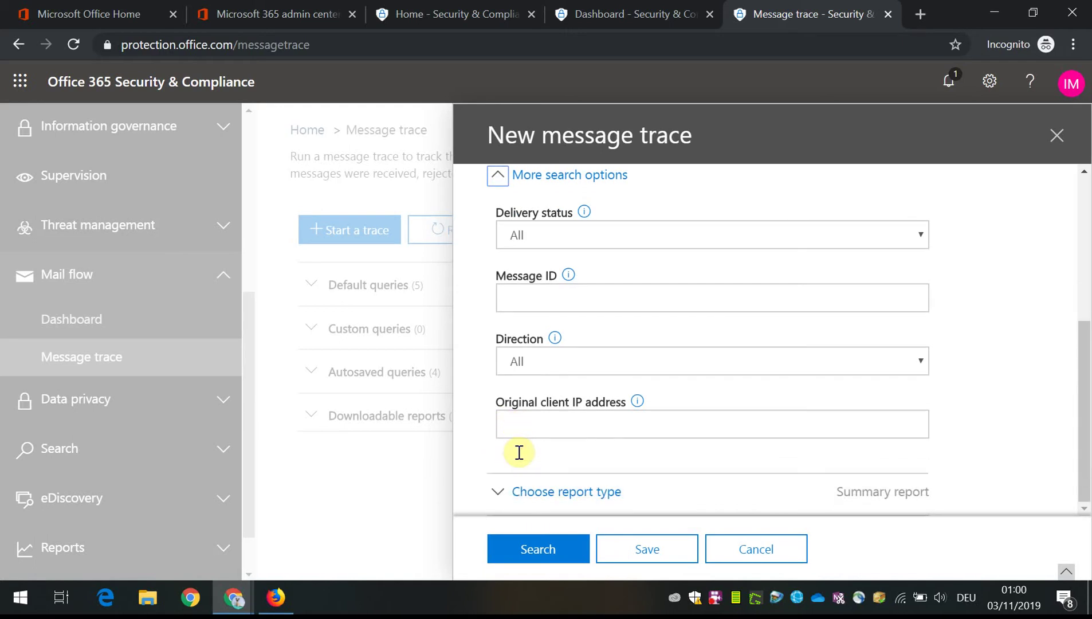
click(500, 492)
scroll(504, 482, down, 2)
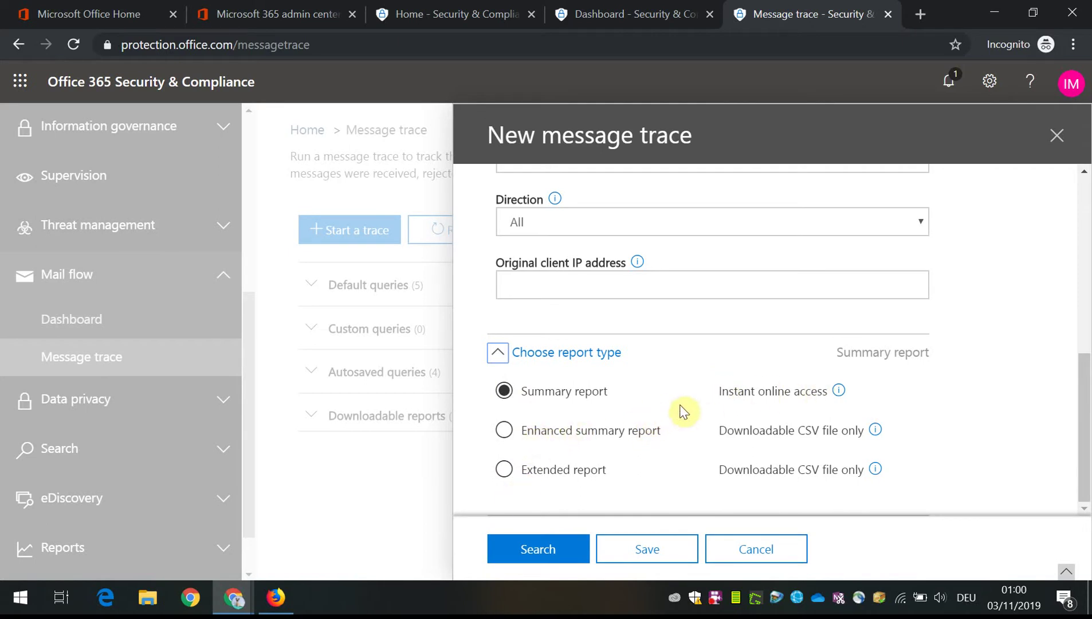
click(539, 549)
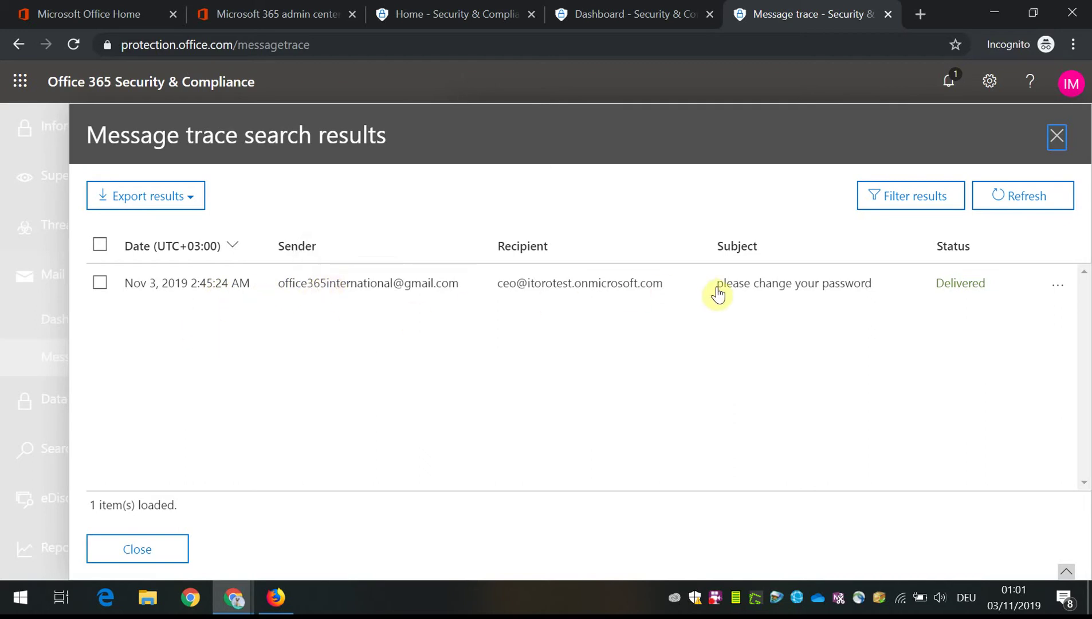
Select the delivered 'please change your password' result and open its trace details
click(100, 284)
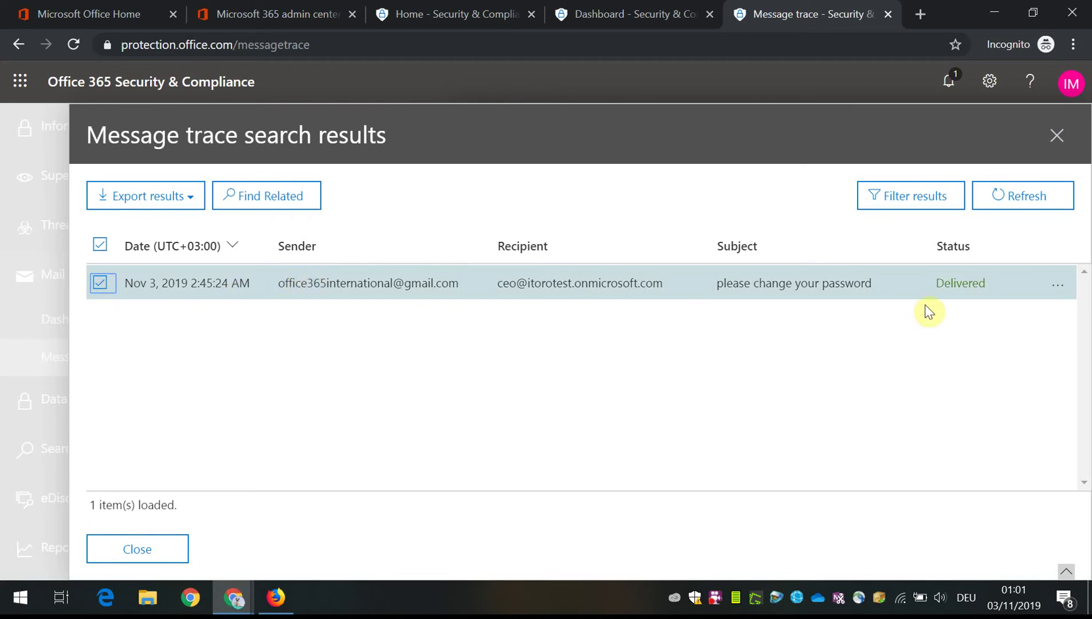
click(816, 291)
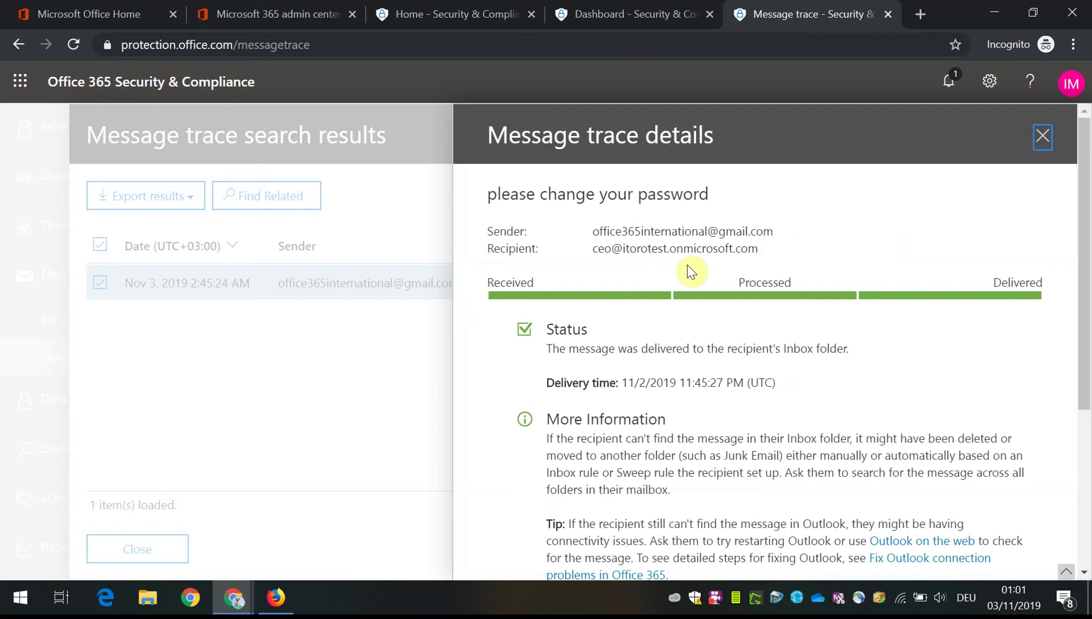
Expand Message events to show the email's received, processed and delivered history
scroll(712, 278, down, 1)
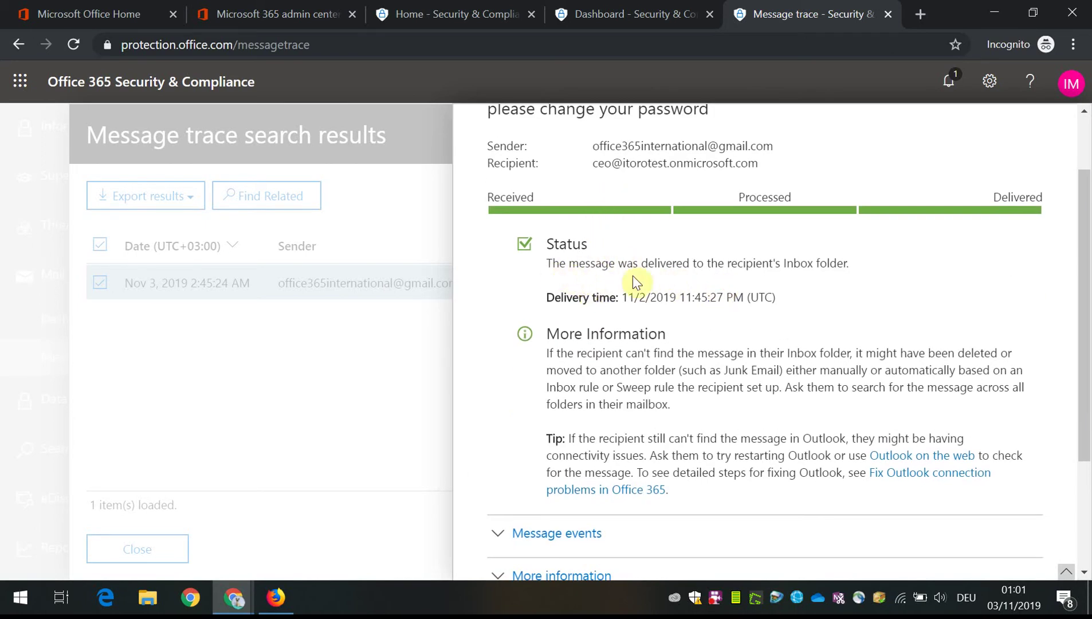
scroll(649, 302, down, 1)
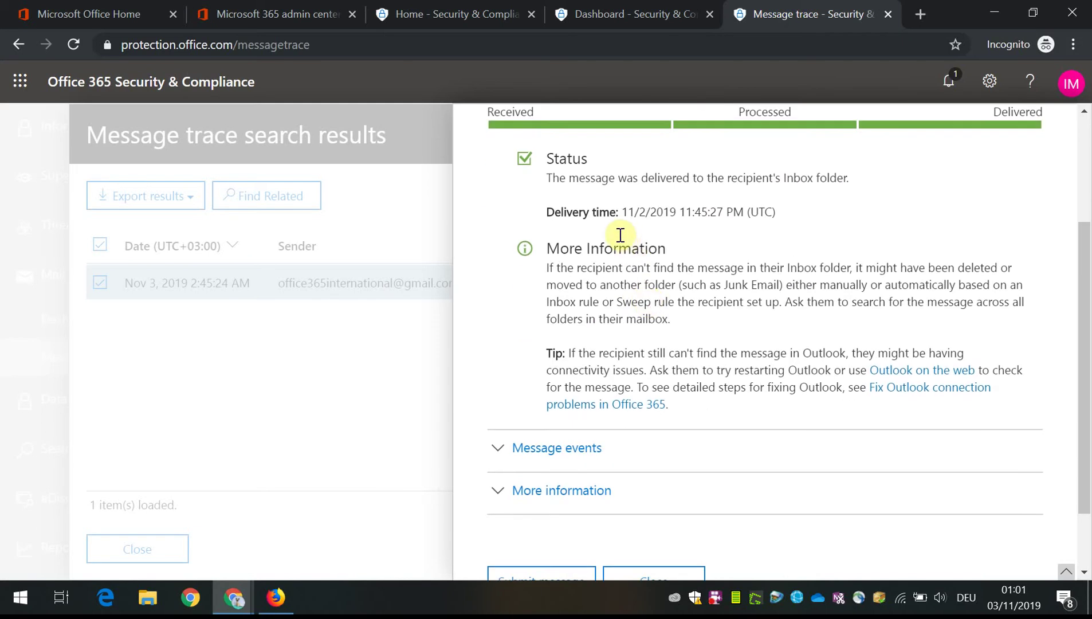
scroll(573, 315, down, 1)
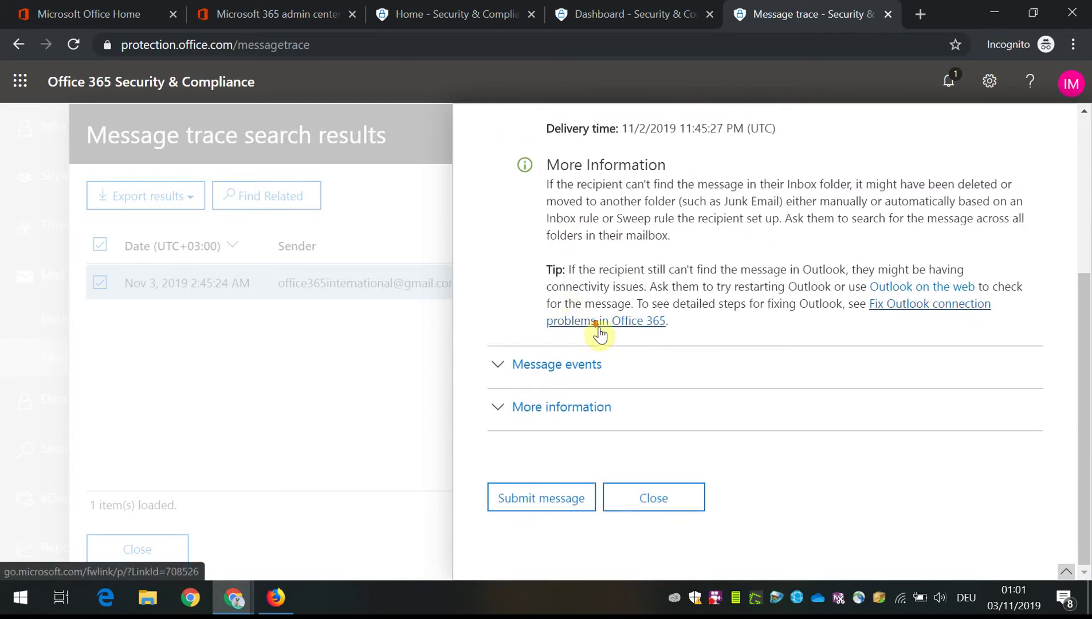
click(499, 367)
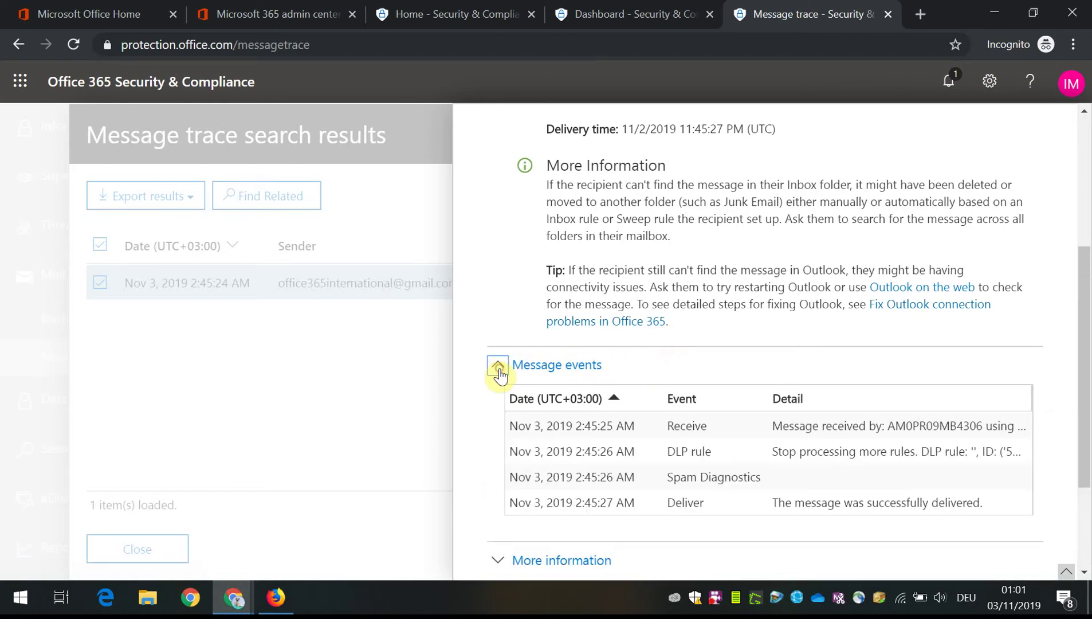
scroll(560, 355, down, 1)
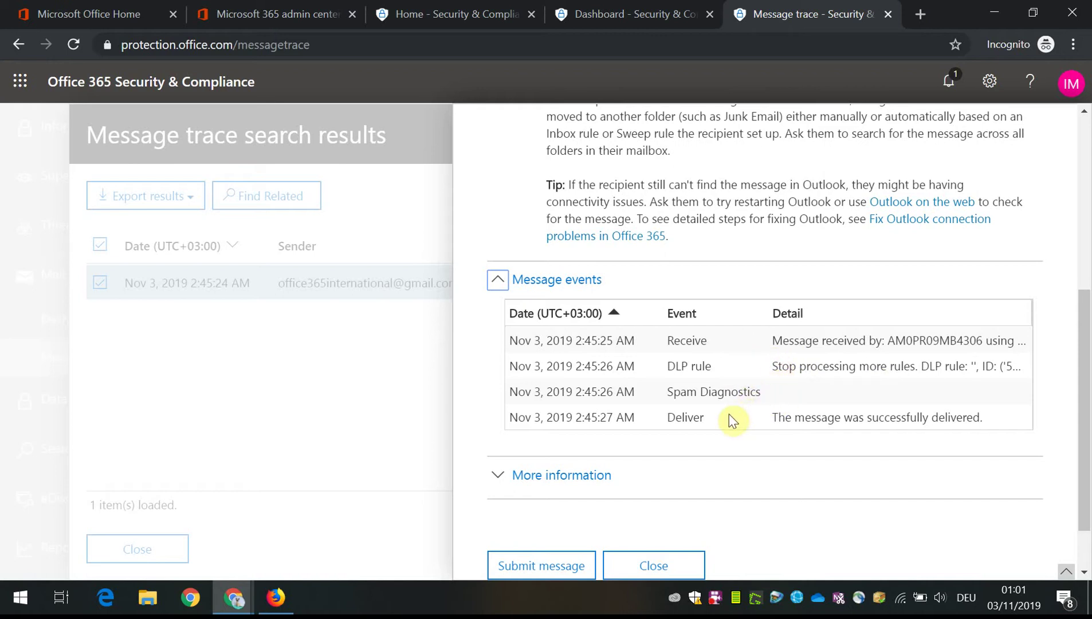
Expand More information and open the New submission form with the Network Message ID
click(516, 473)
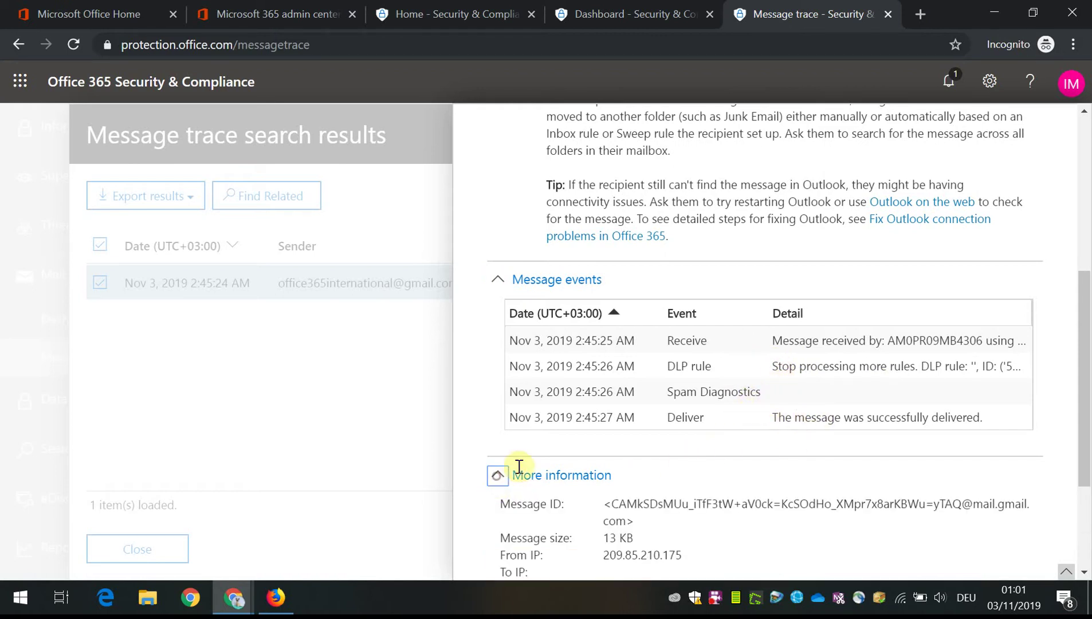
scroll(515, 445, down, 3)
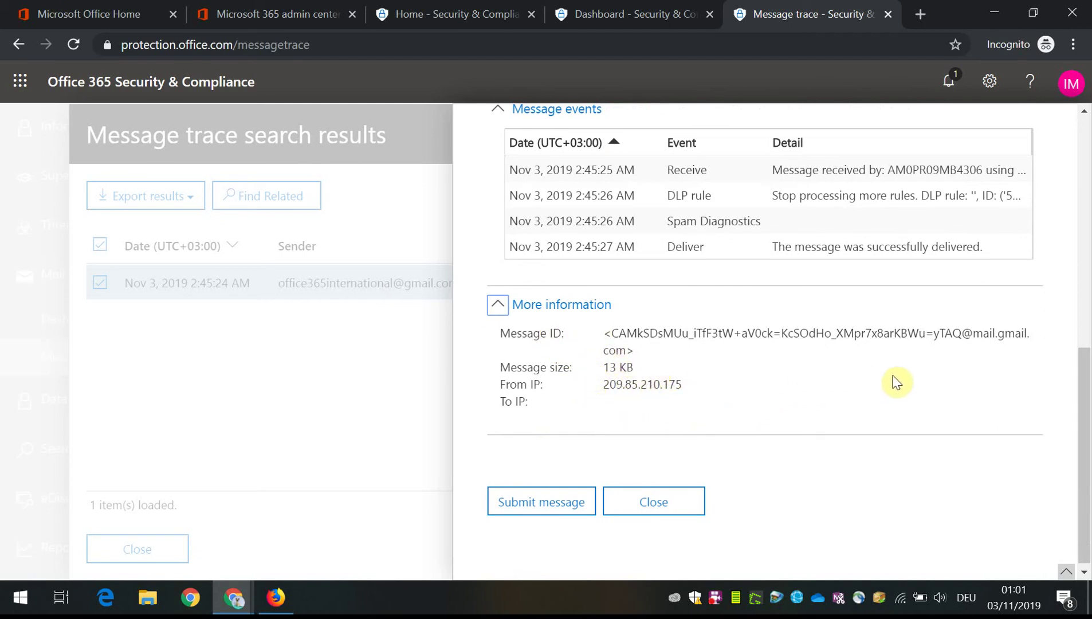
scroll(898, 379, up, 8)
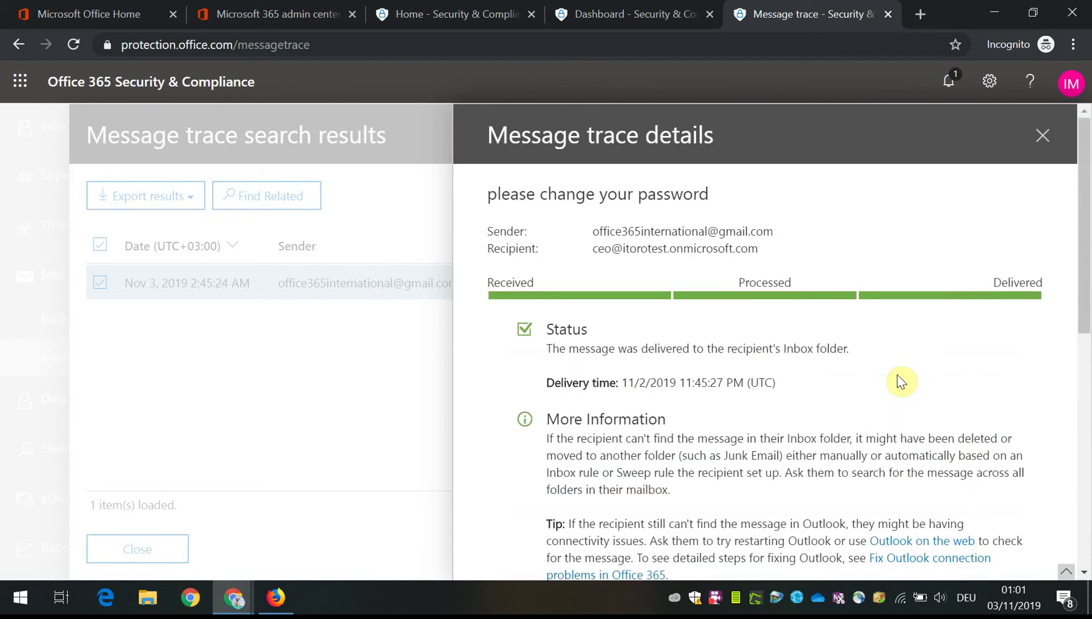
scroll(898, 379, down, 8)
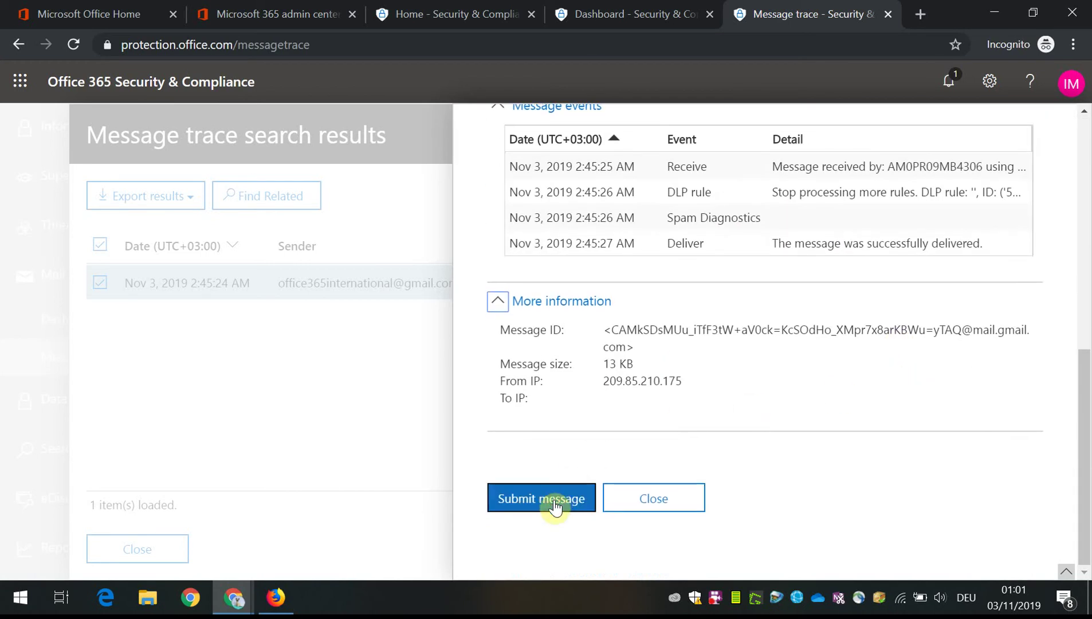
click(555, 507)
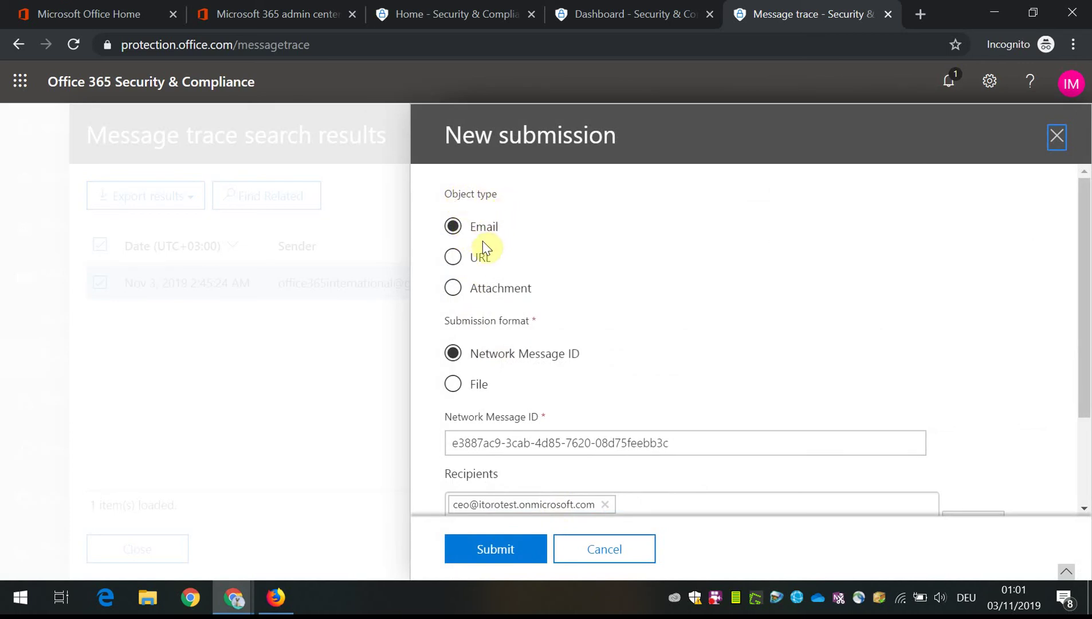
scroll(492, 286, down, 2)
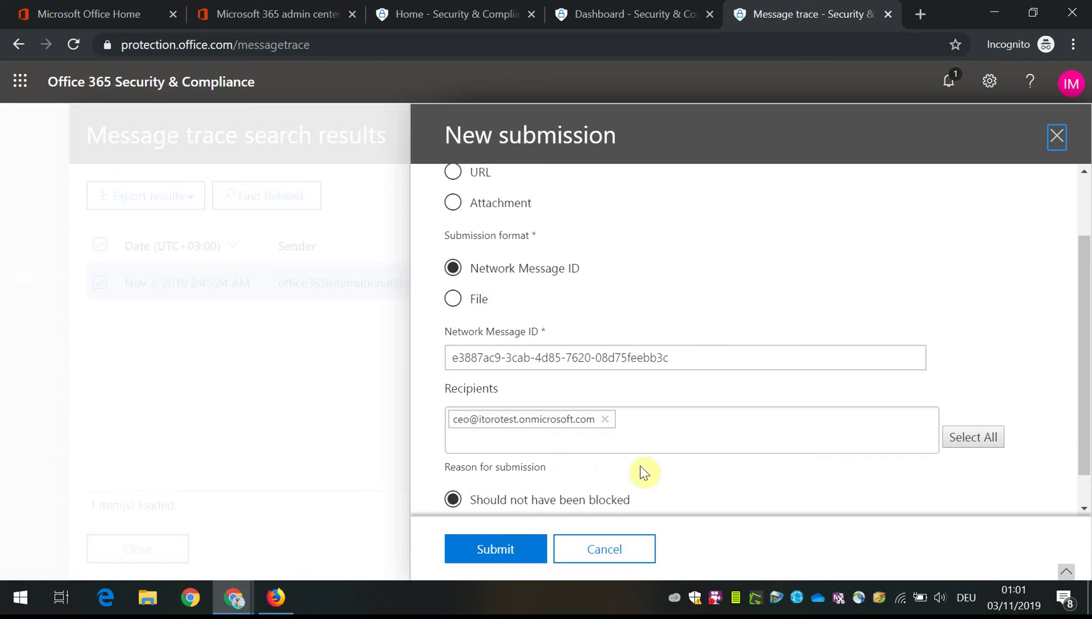
scroll(653, 468, down, 1)
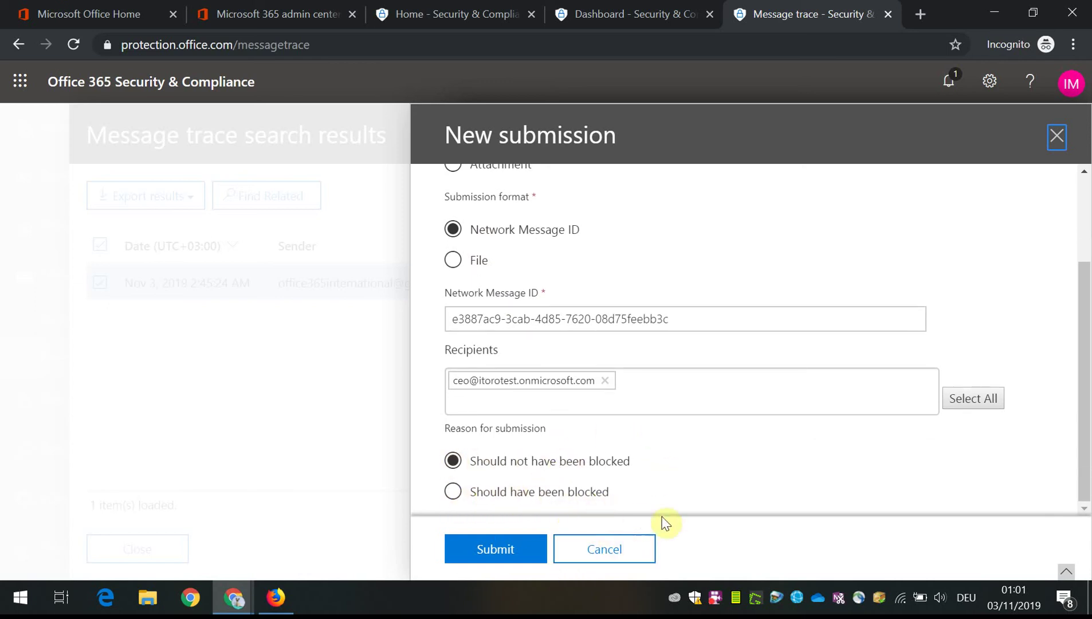
click(620, 549)
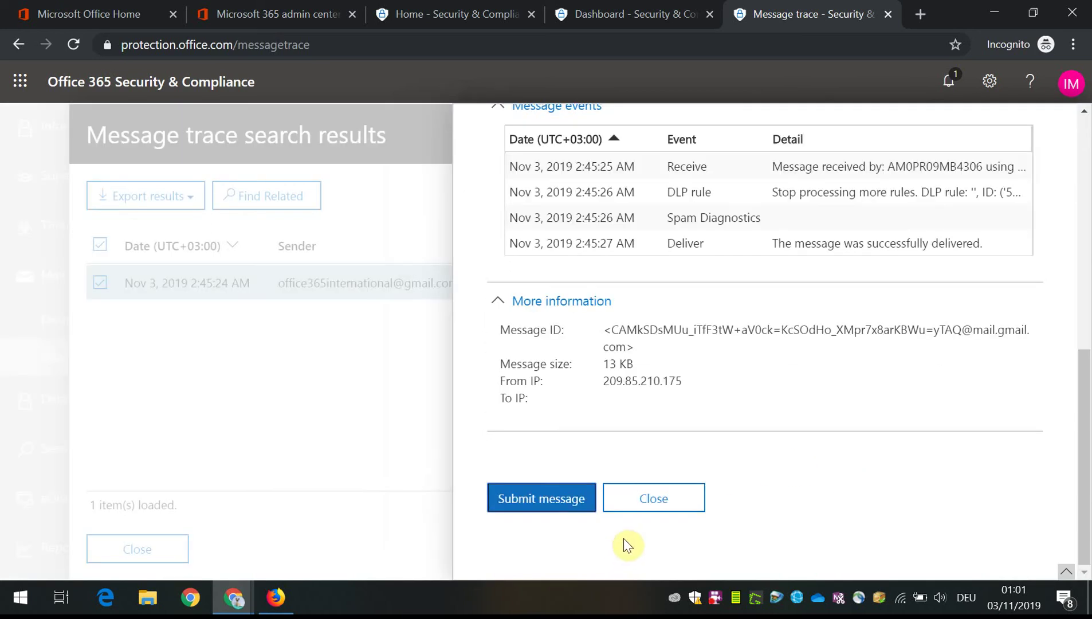
Close the trace details, the search results and the New message trace panels
click(667, 506)
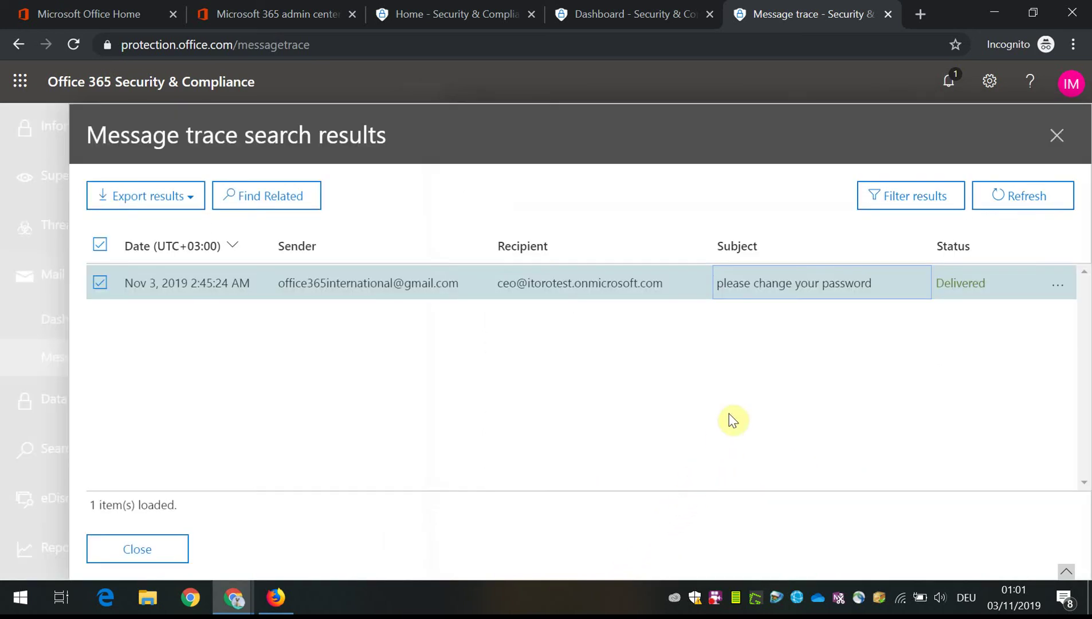
click(1058, 138)
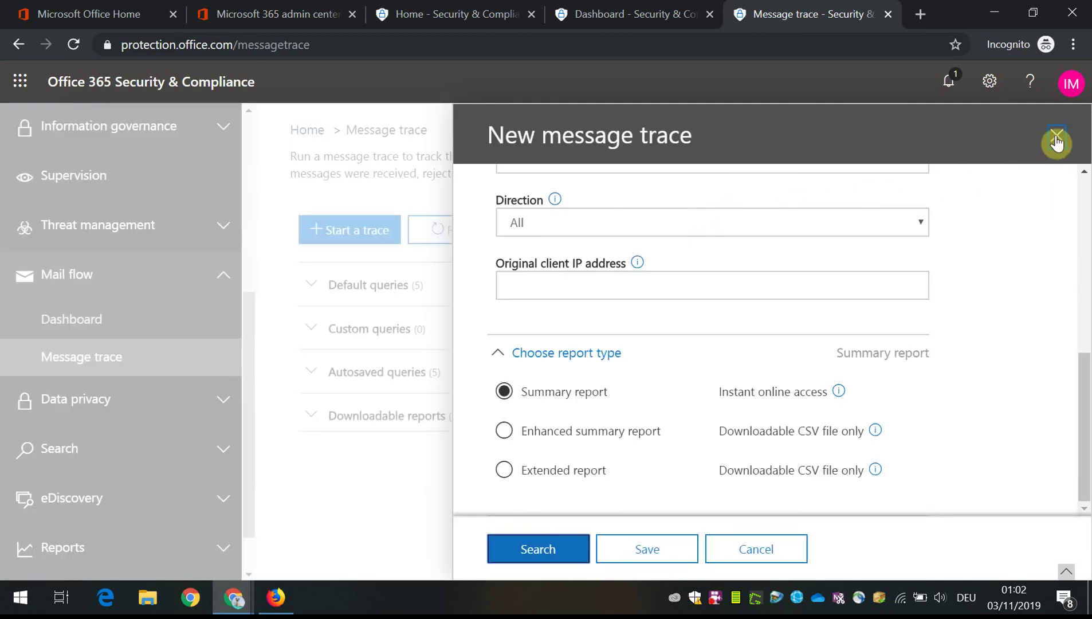
click(1057, 140)
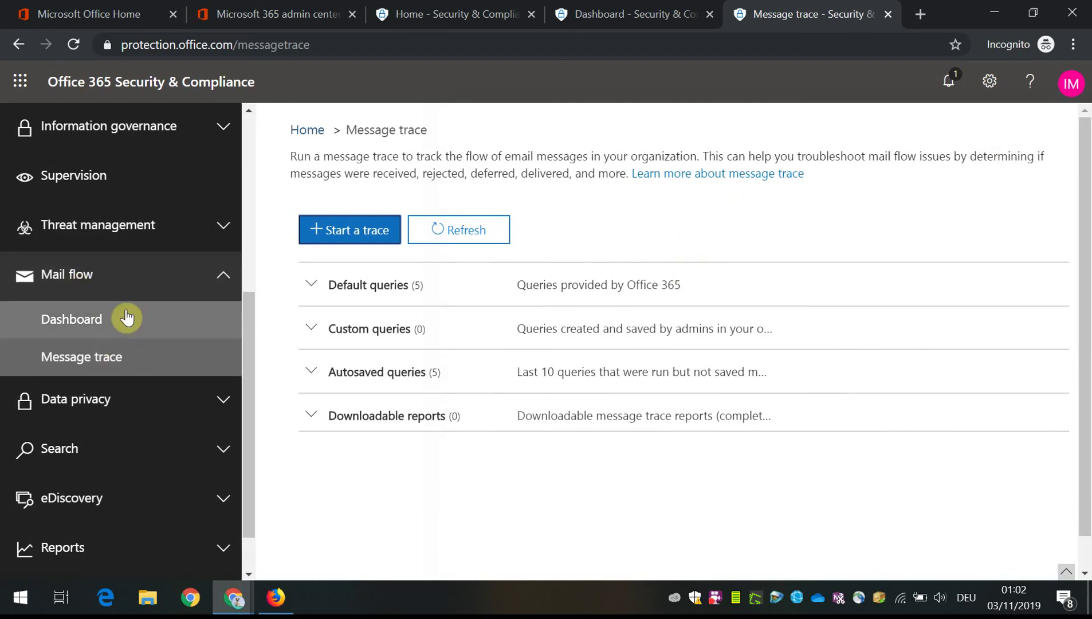